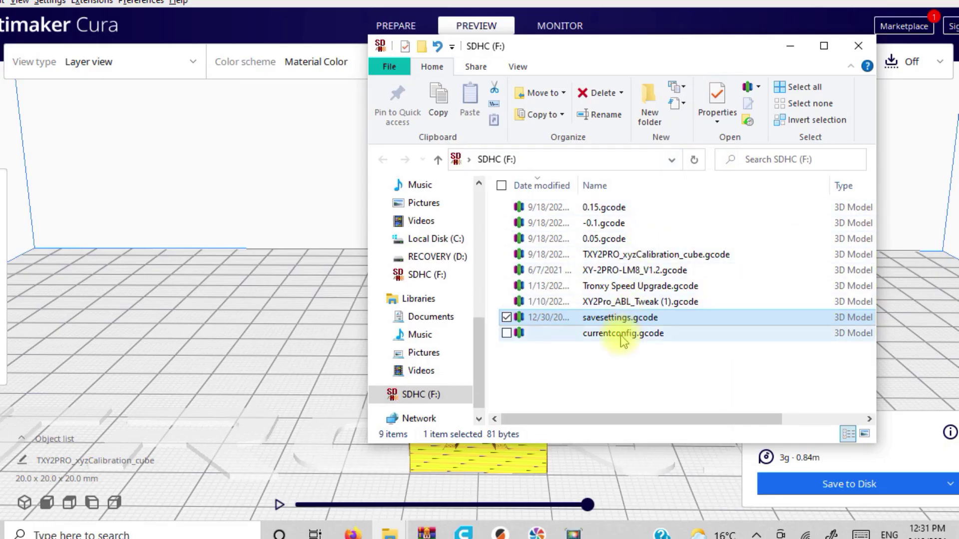
Open currentconfig.gcode from the SD card in Notepad and locate the Z offset value on the M8084 line near its end.
right_click(622, 333)
mouse_move(555, 122)
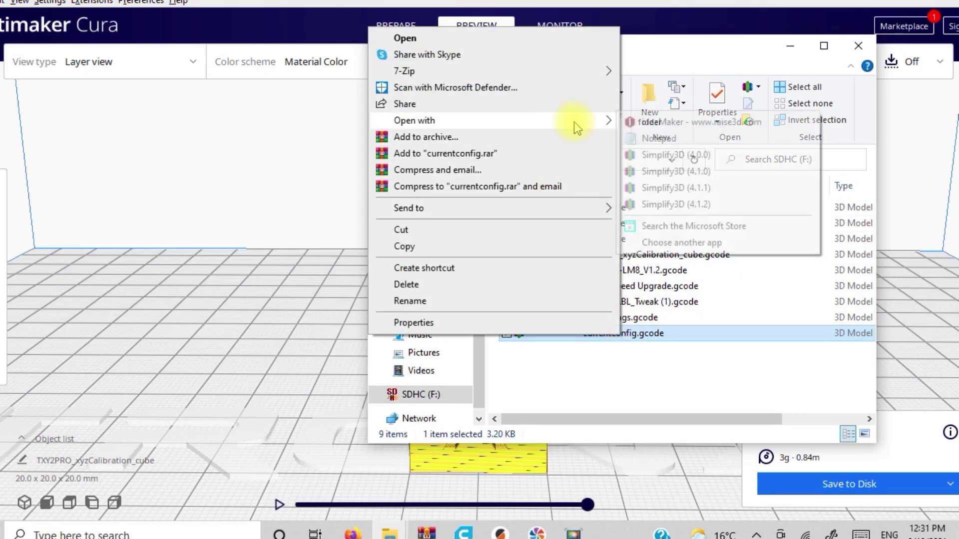
left_click(654, 135)
scroll(285, 305, "down", 15)
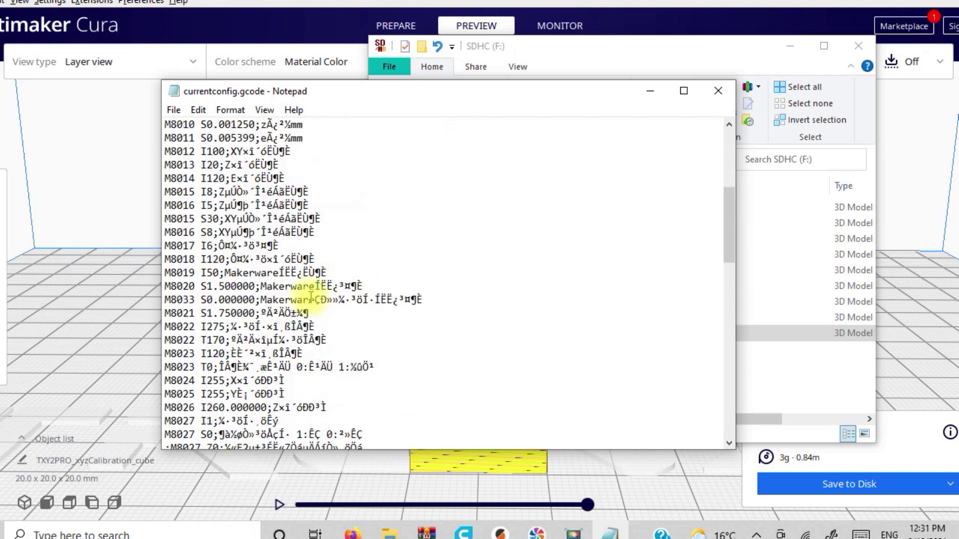
scroll(286, 306, "down", 12)
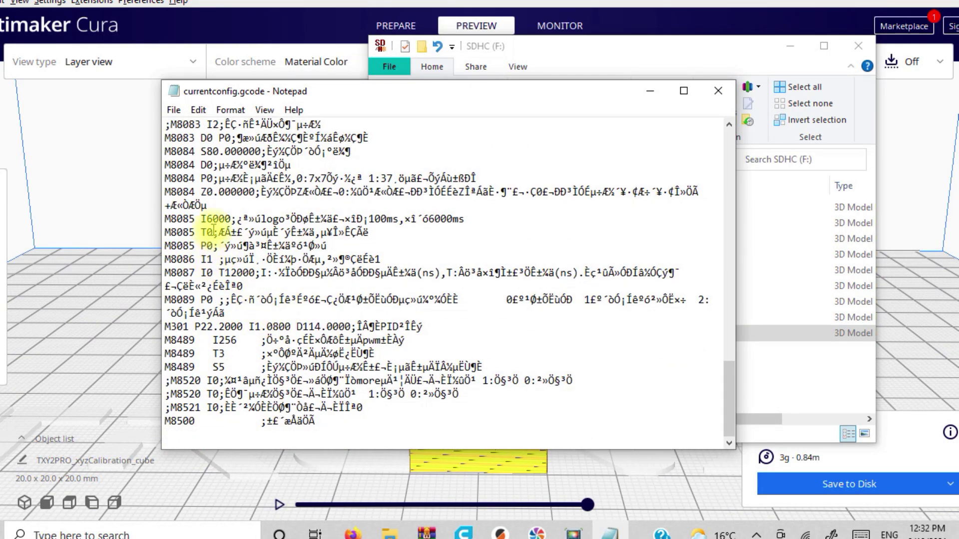
left_click_drag(201, 191, 223, 193)
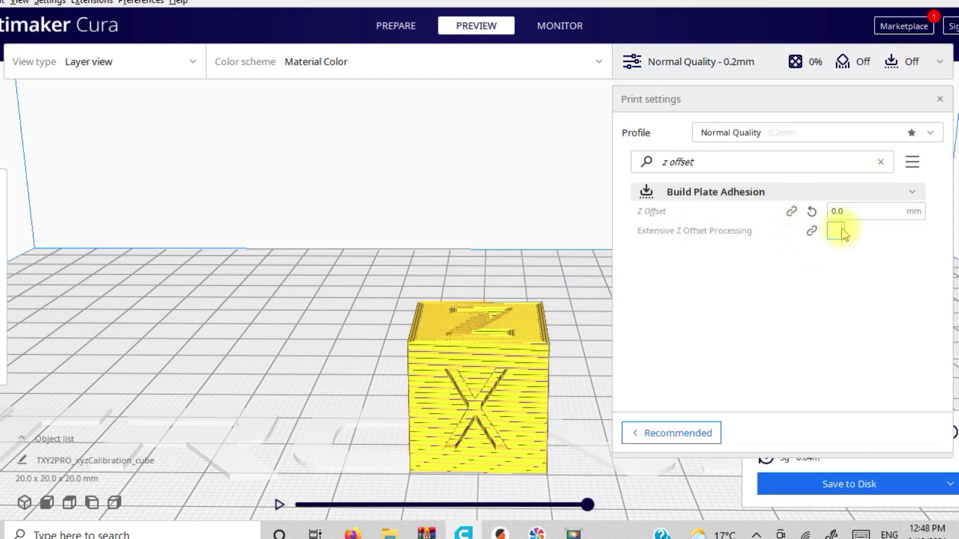
In Cura, save the sliced calibration cube to the SDHC (F:) card as TXY2PRO_xyzCalibration_cube.gcode.
left_click(821, 487)
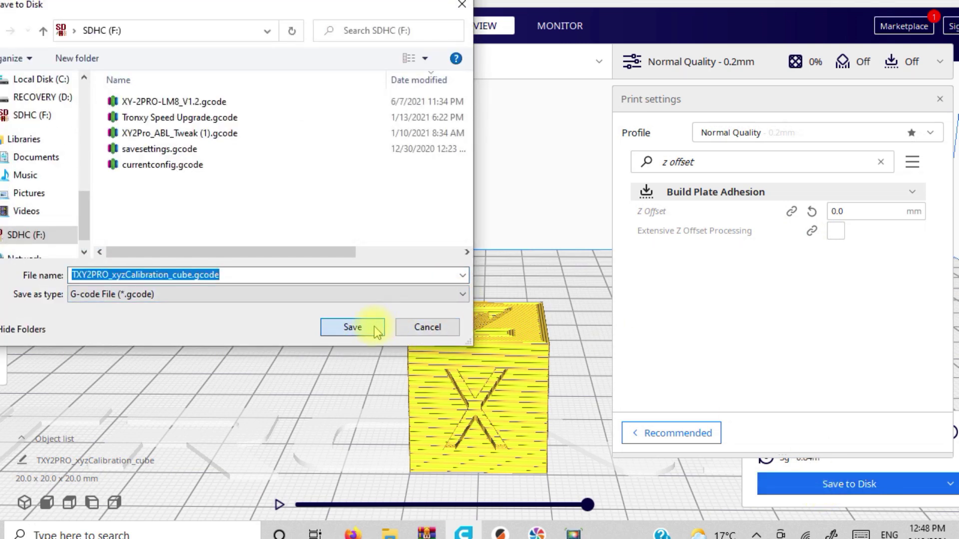
left_click(374, 327)
Set the Z Offset to -0.05 mm and slice the calibration cube.
left_click(843, 211)
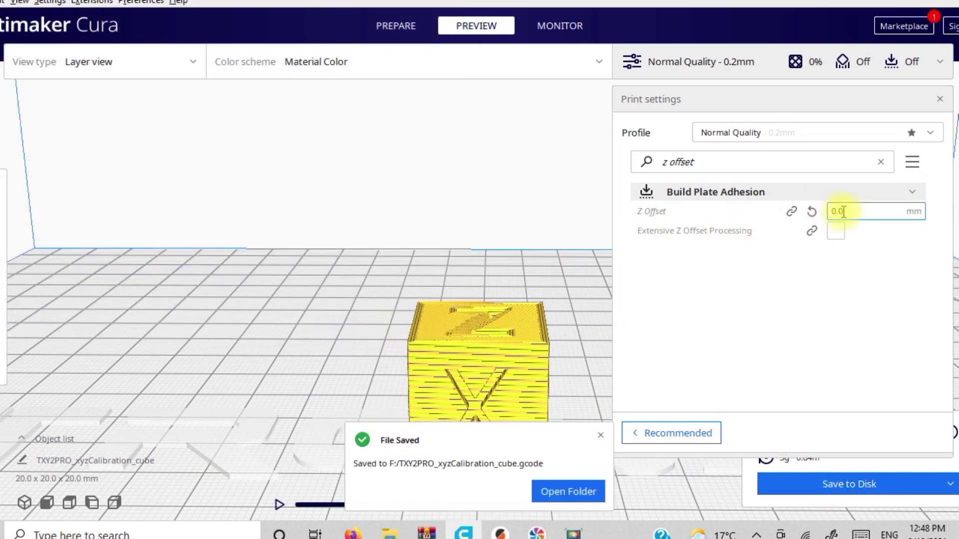
key("BackSpace")
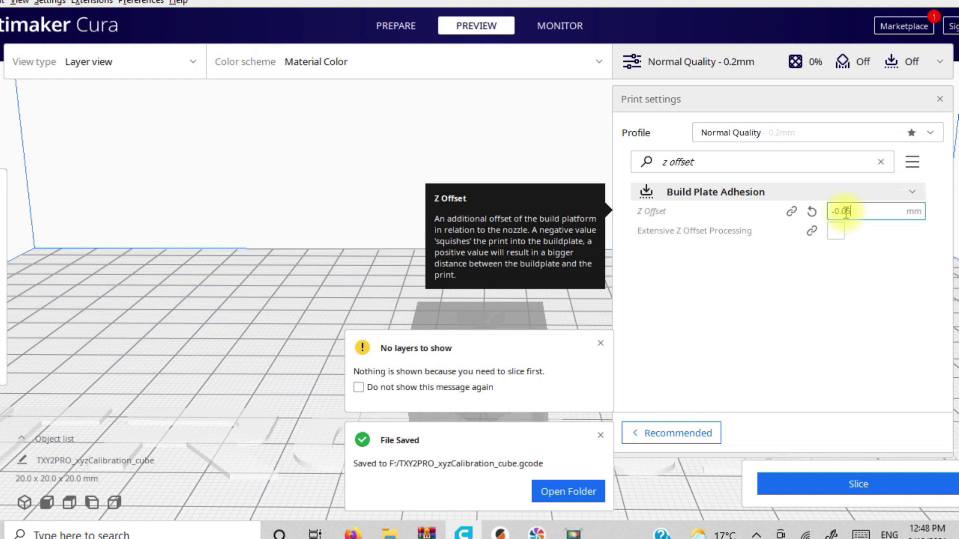
left_click(813, 482)
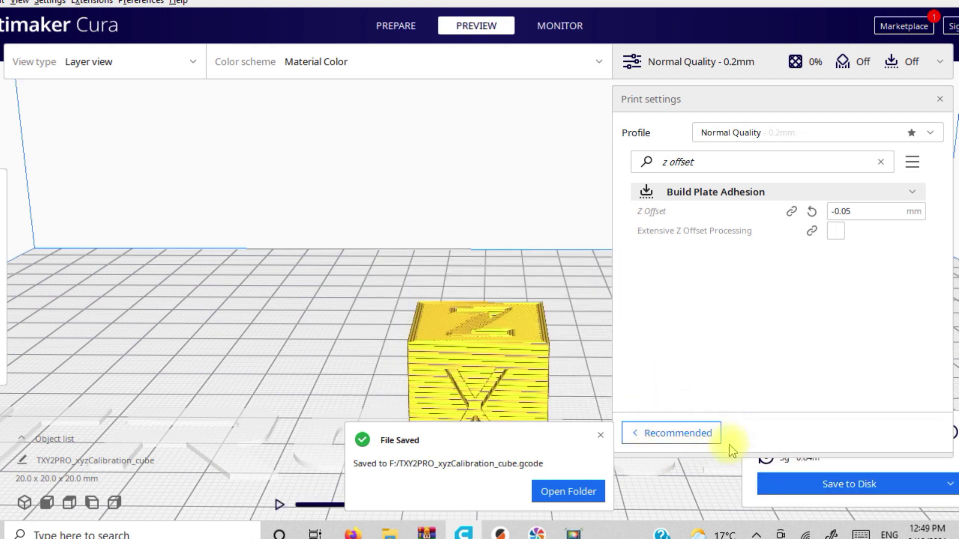
Save the sliced cube to the SDHC (F:) card under the file name -0.05.gcode.
left_click(787, 482)
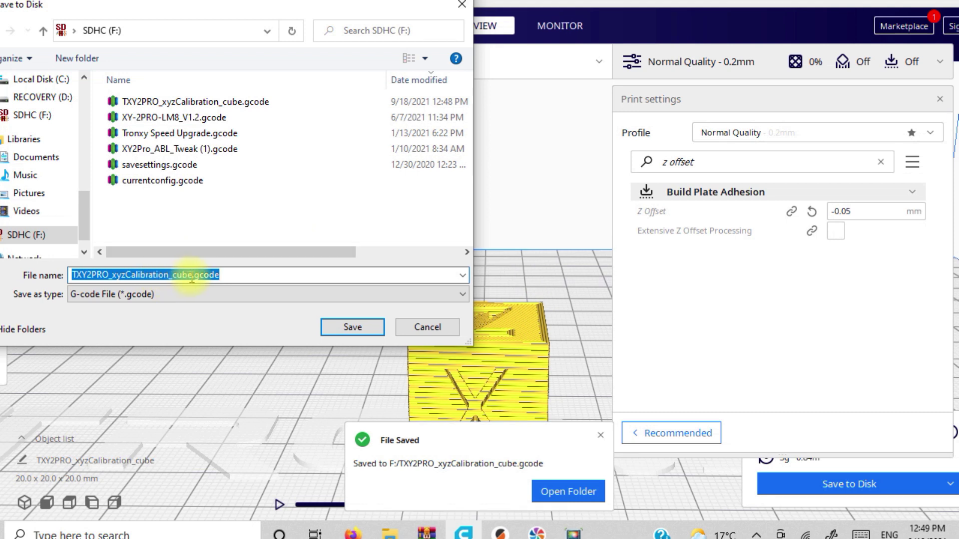
left_click_drag(192, 275, 91, 278)
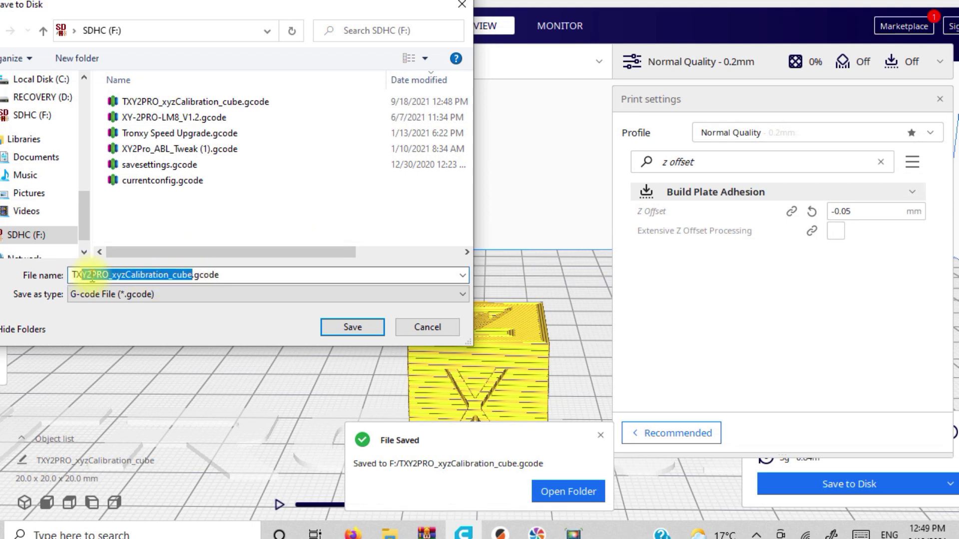
key("BackSpace")
key("BackSpace")
type("-0")
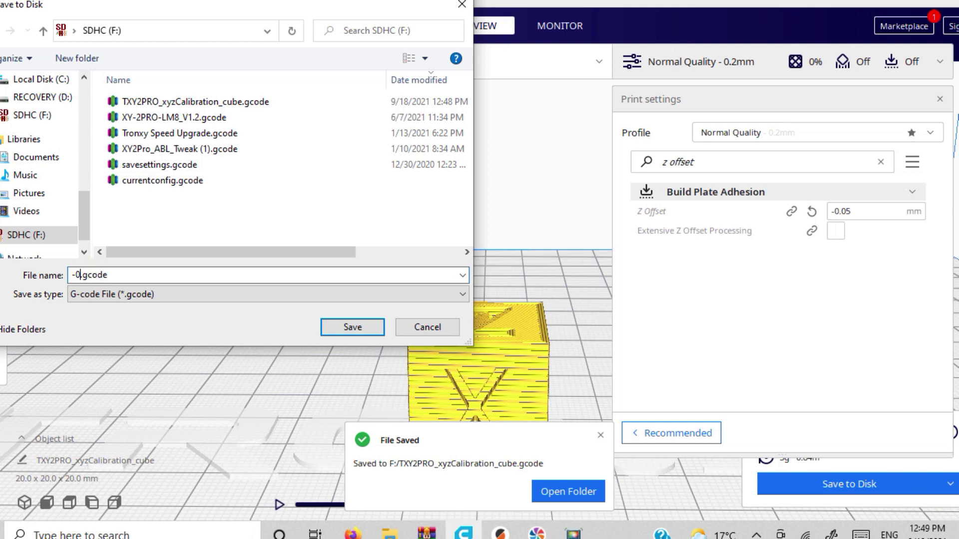
type(".0")
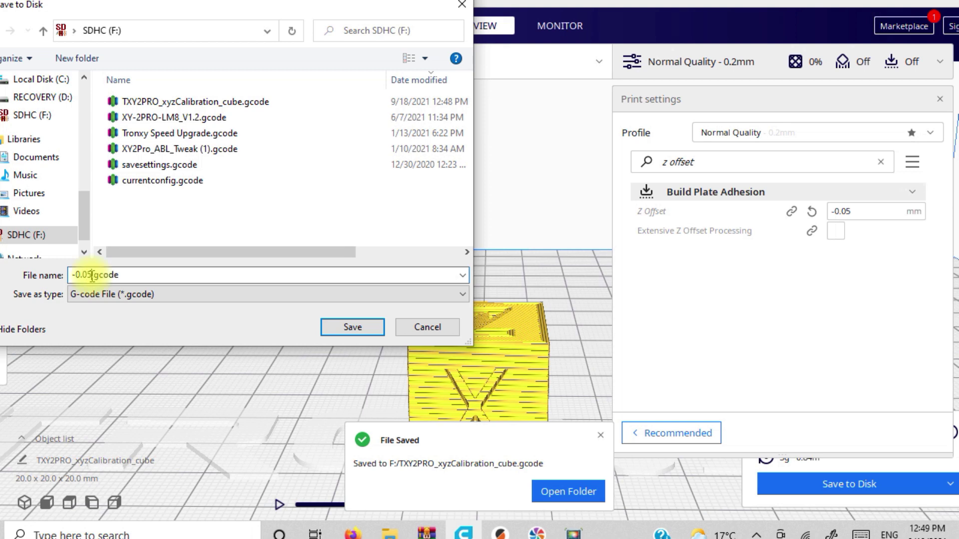
type("5")
left_click(333, 327)
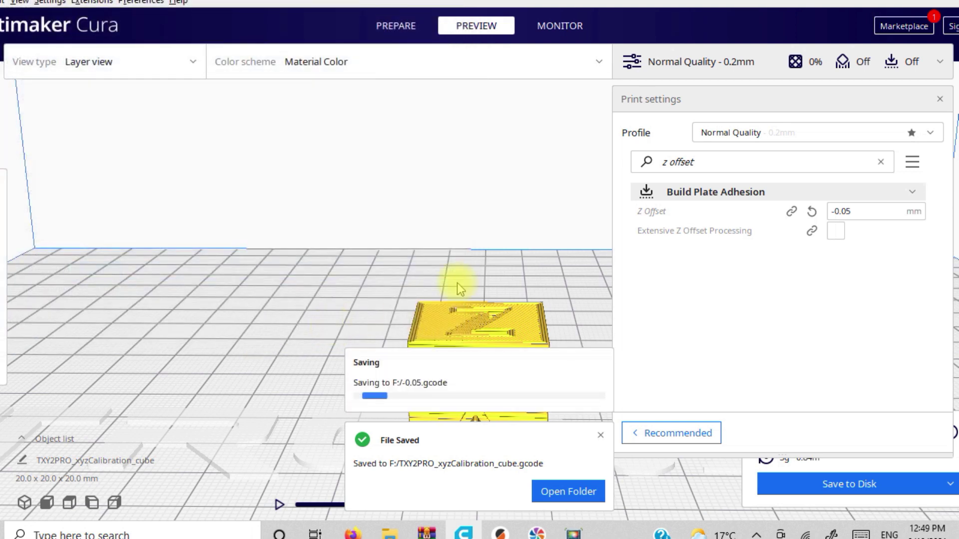
Set the Z Offset to -0.1 mm and slice the calibration cube again.
left_click(861, 211)
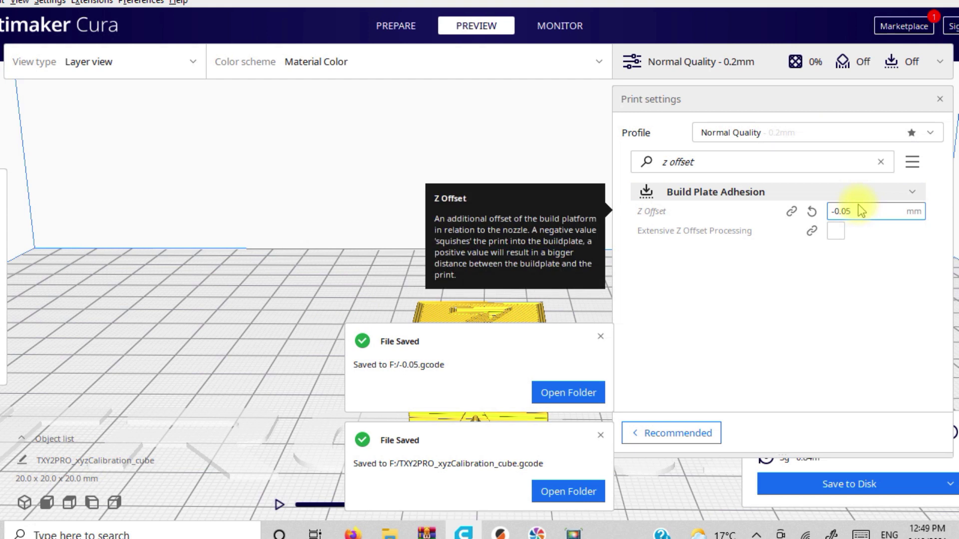
key("BackSpace")
key("BackSpace")
type("1")
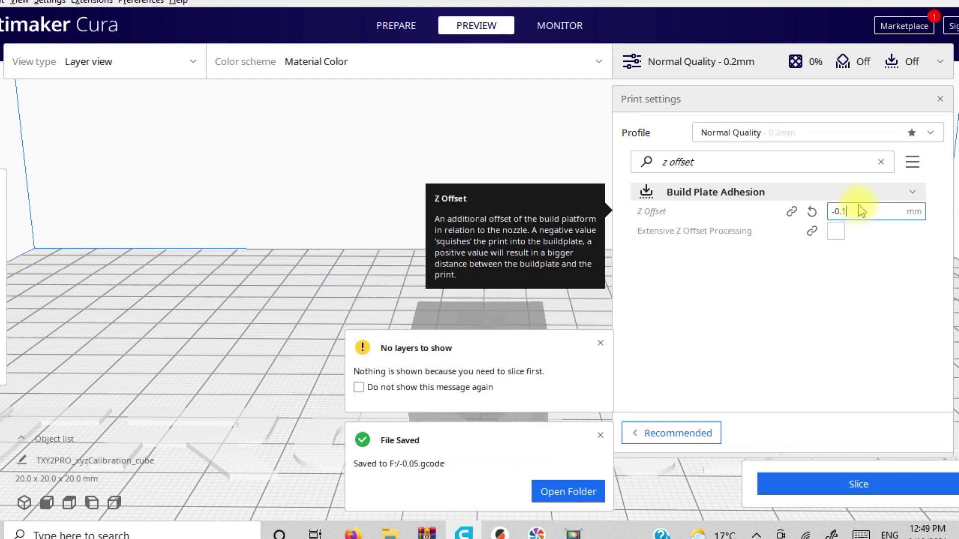
left_click(839, 484)
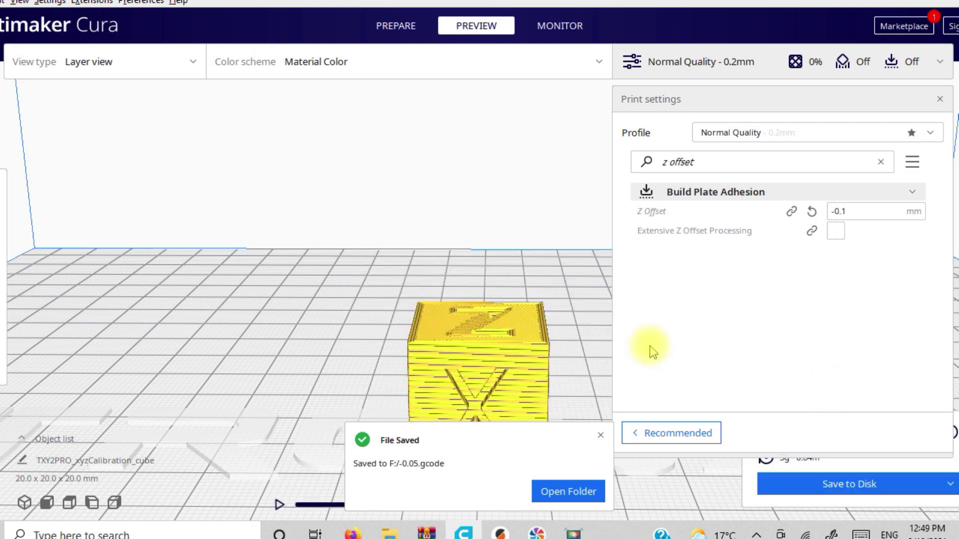
Save the sliced cube to the SDHC (F:) card under the file name -0.1.gcode.
left_click(782, 482)
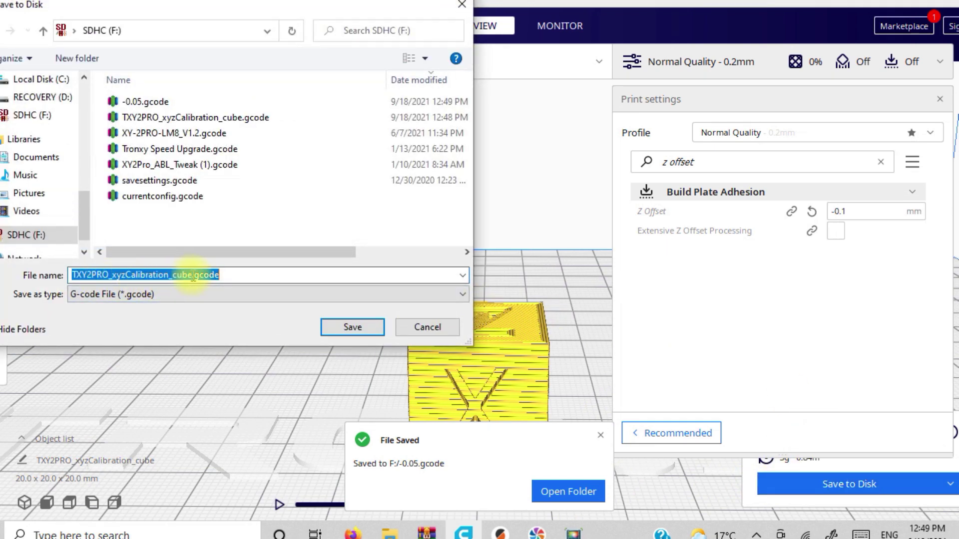
left_click_drag(193, 276, 42, 265)
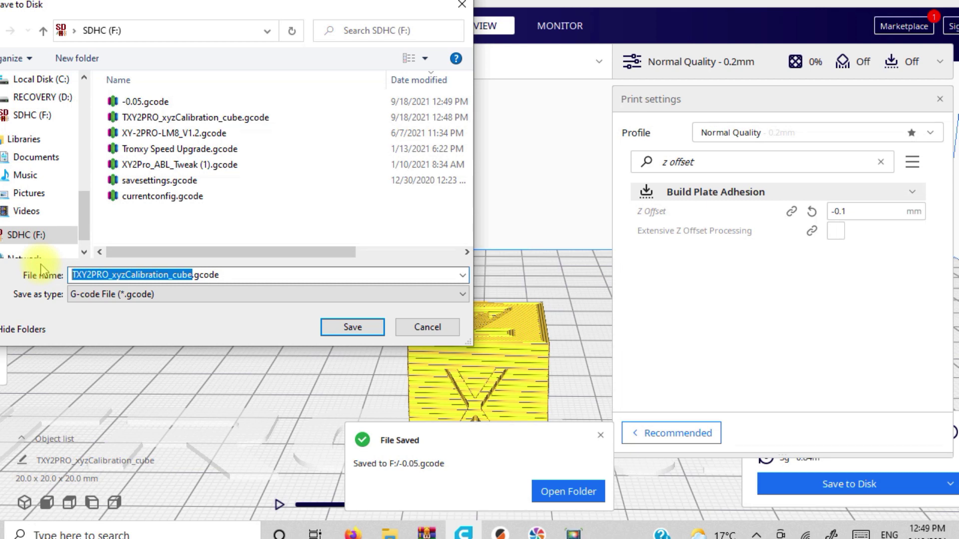
type("-0.1")
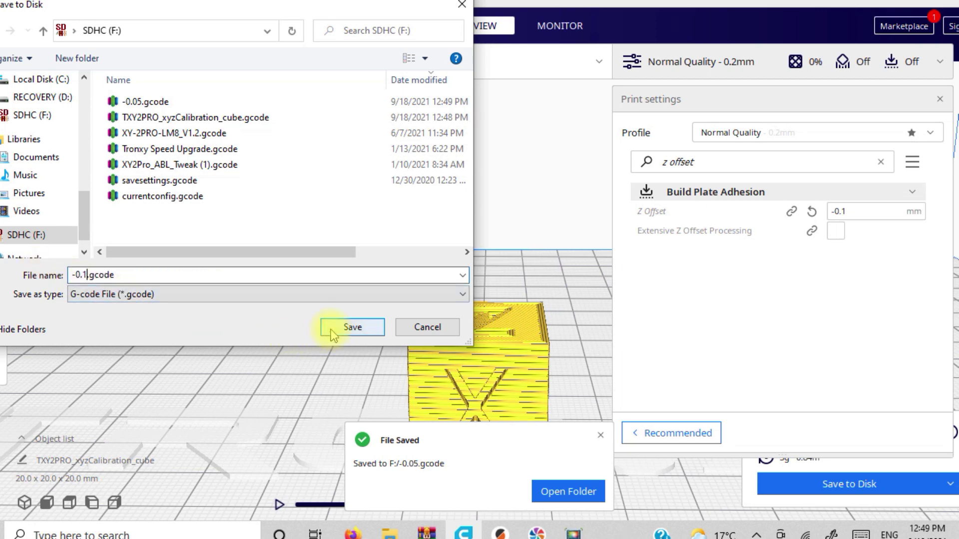
left_click(331, 327)
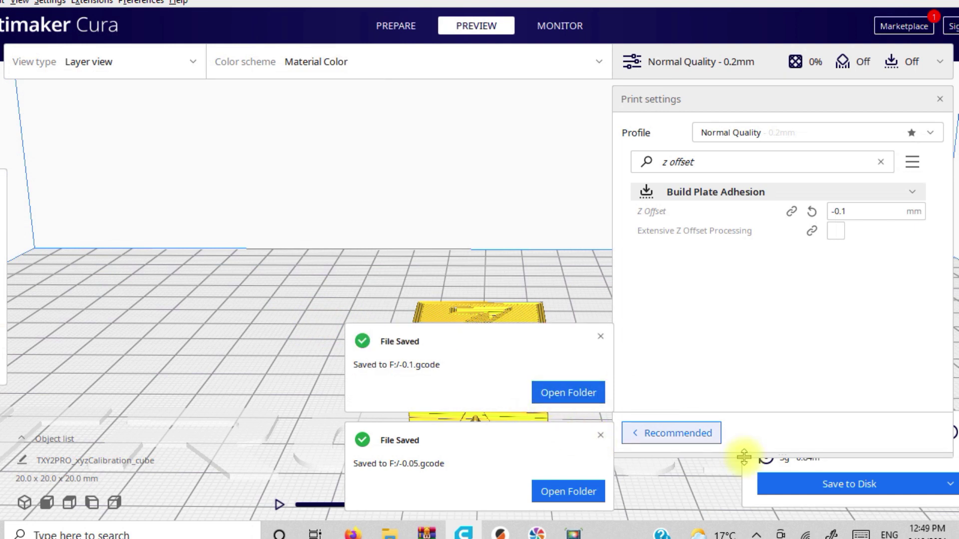
Set the Z Offset to -0.15 mm and slice the calibration cube again.
left_click(855, 212)
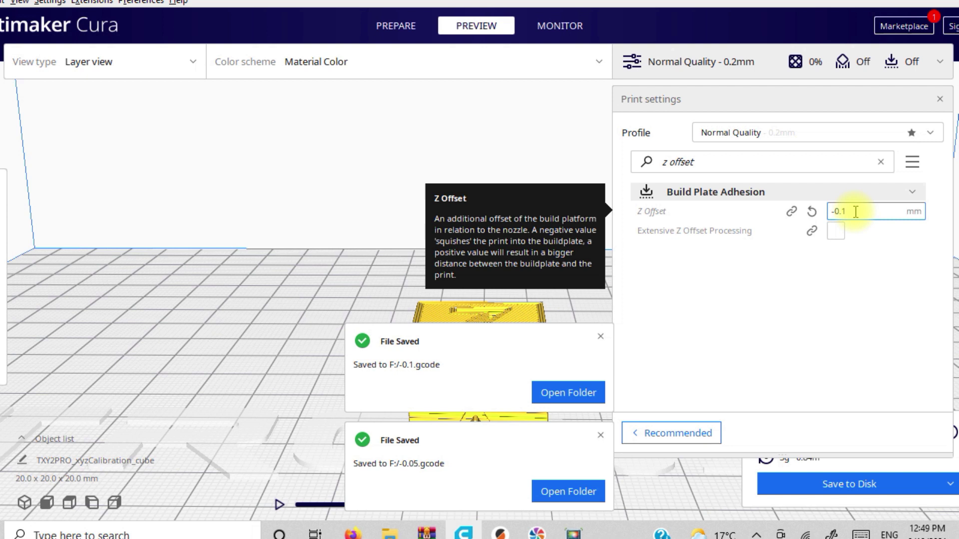
type("5")
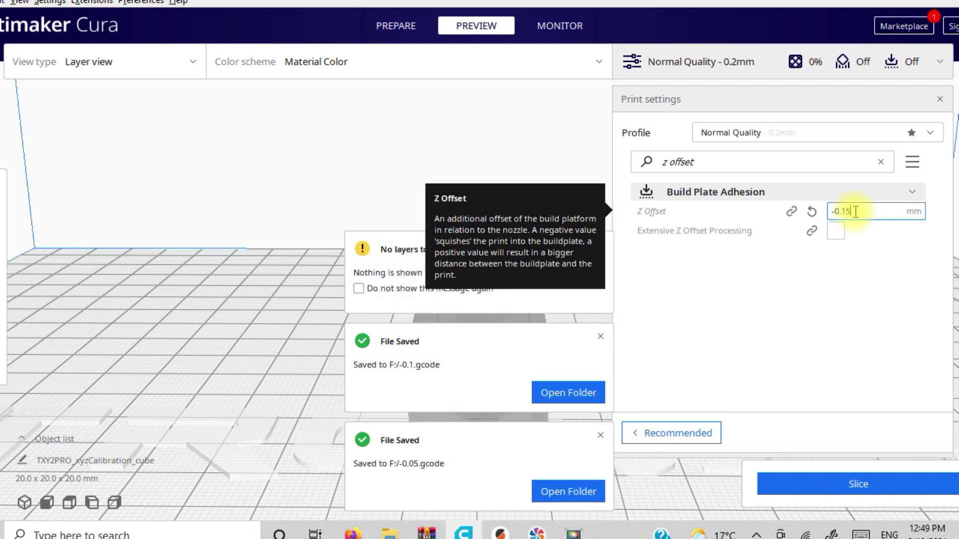
left_click(819, 485)
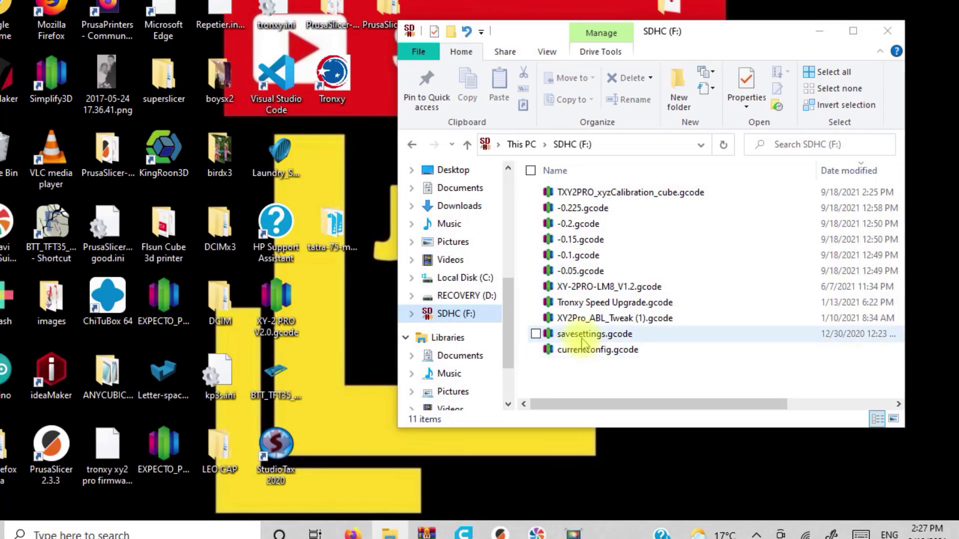
Open currentconfig.gcode from the SDHC (F:) card in Notepad and go to the M8084 Z line near its end.
left_click(584, 351)
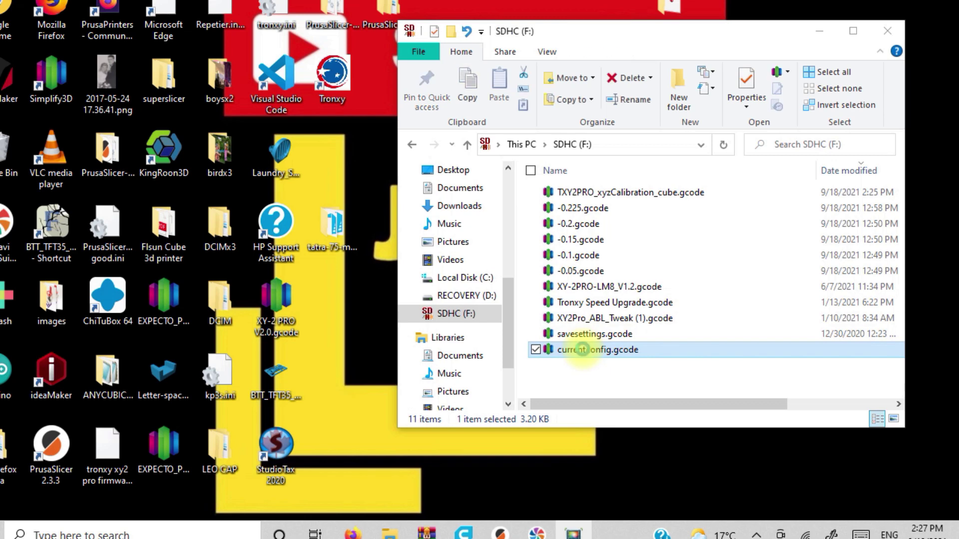
right_click(584, 349)
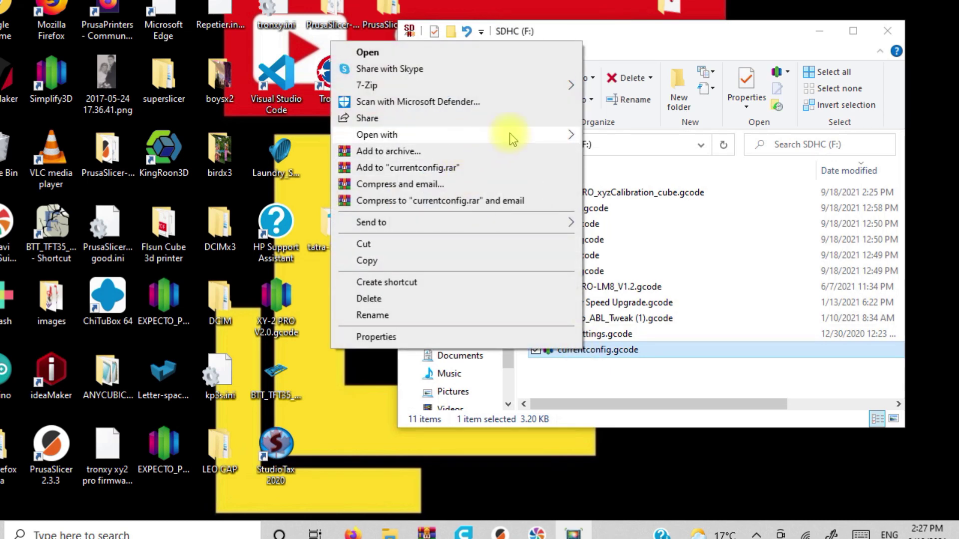
mouse_move(509, 135)
left_click(617, 154)
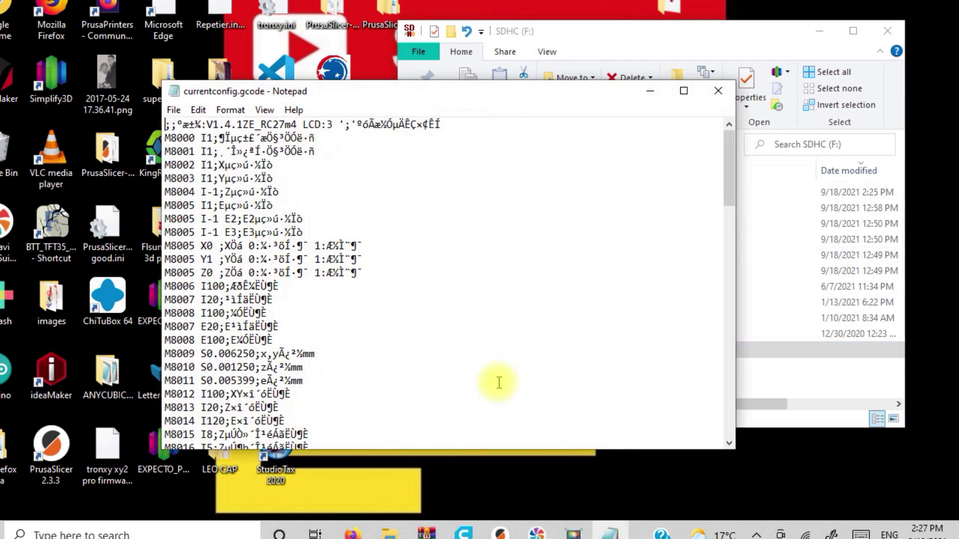
scroll(339, 316, "down", 10)
scroll(339, 320, "down", 20)
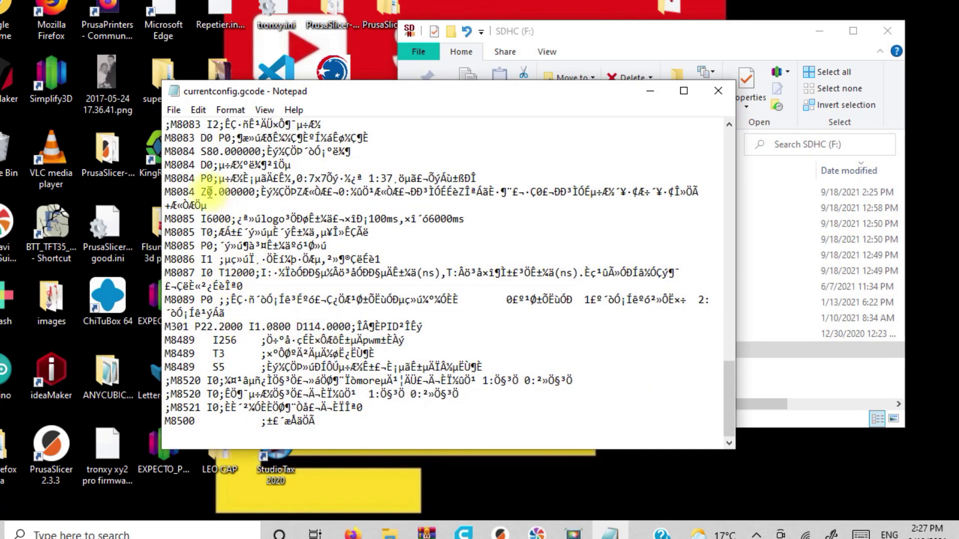
Check the Z Offset in Cura, replace the Z value on the M8084 line with 0.21, then save and close currentconfig.gcode.
left_click_drag(207, 193, 256, 197)
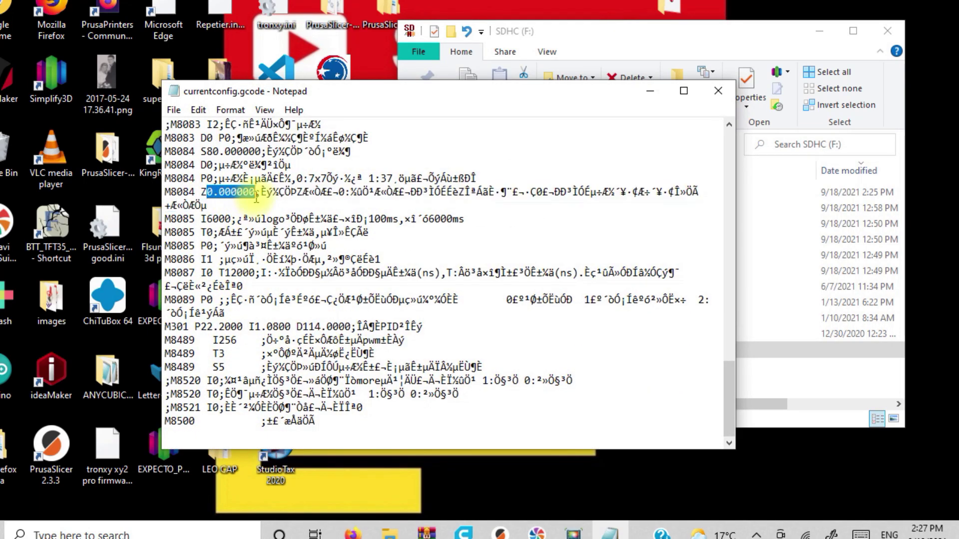
left_click(464, 534)
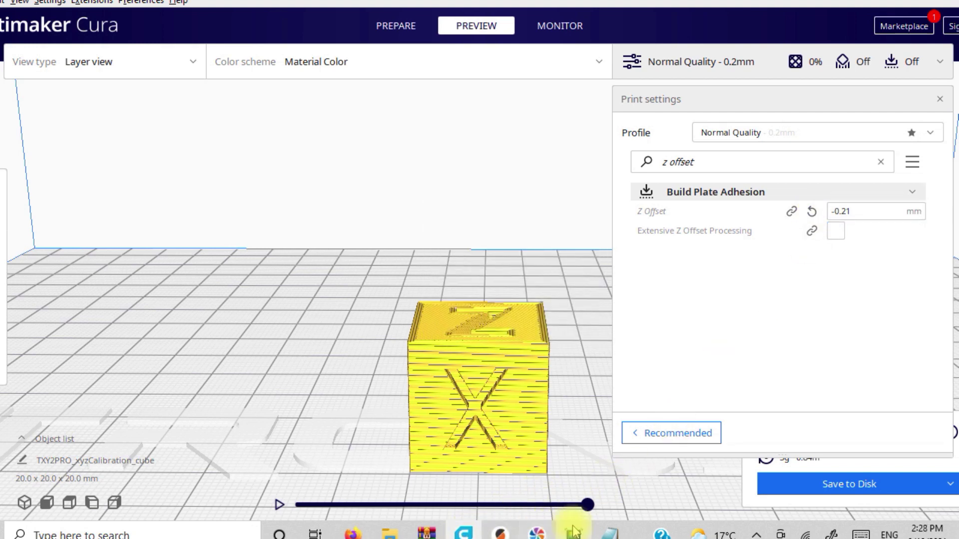
left_click(608, 530)
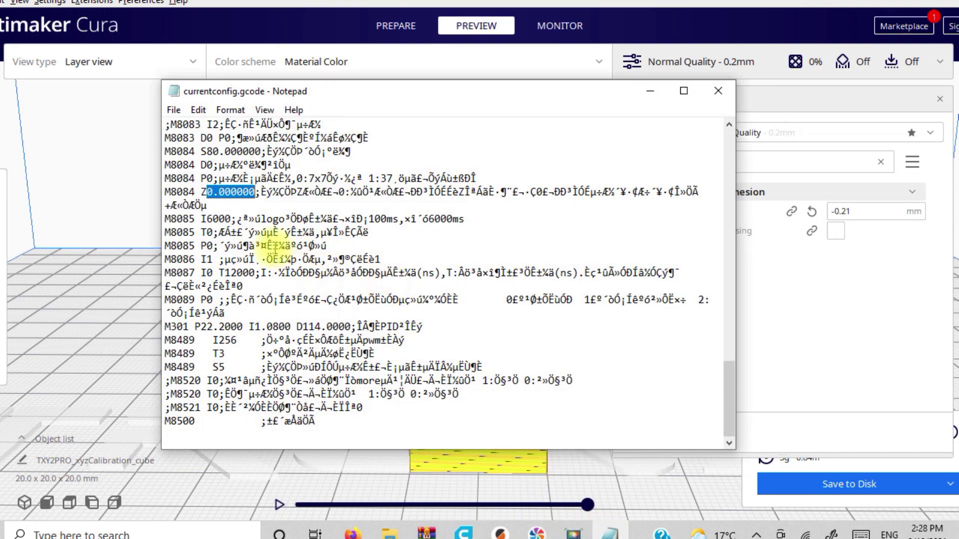
type("0.21")
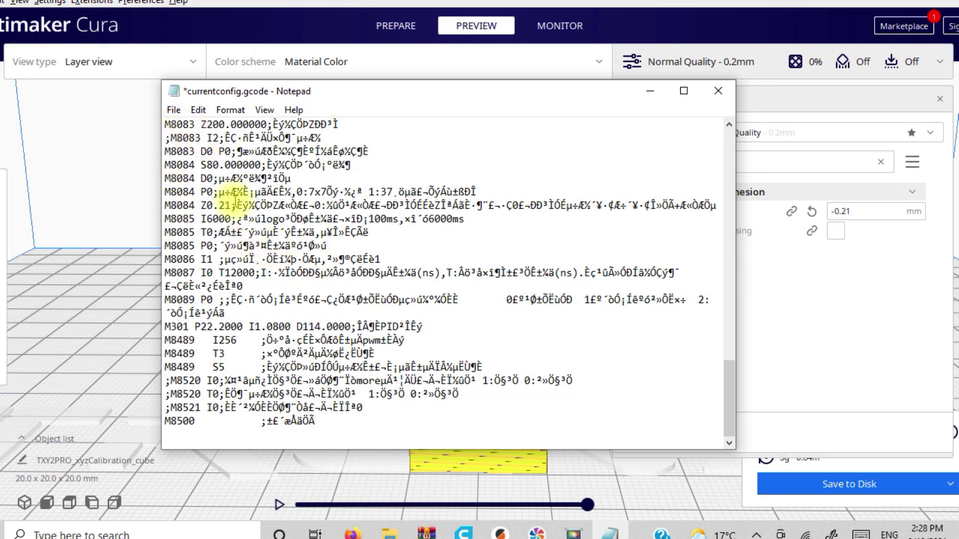
left_click(173, 110)
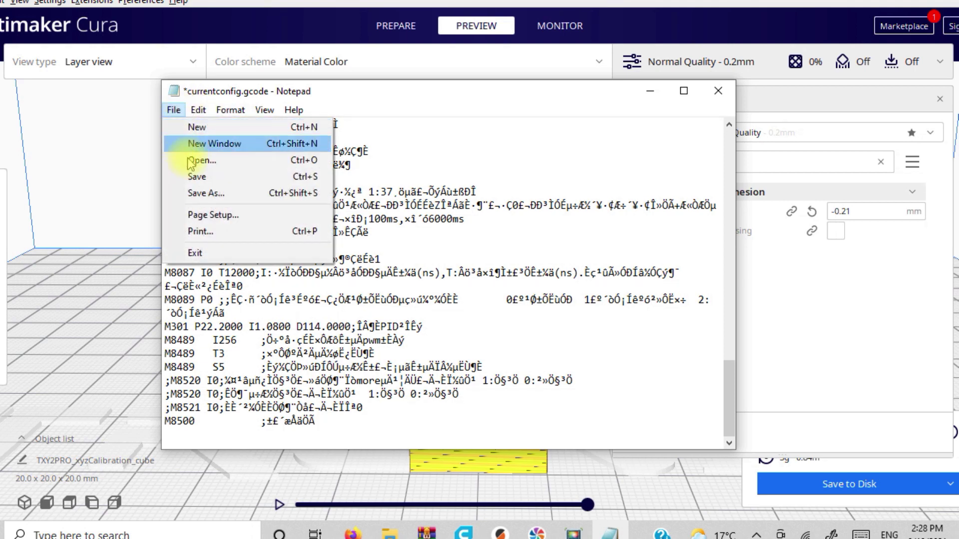
left_click(198, 177)
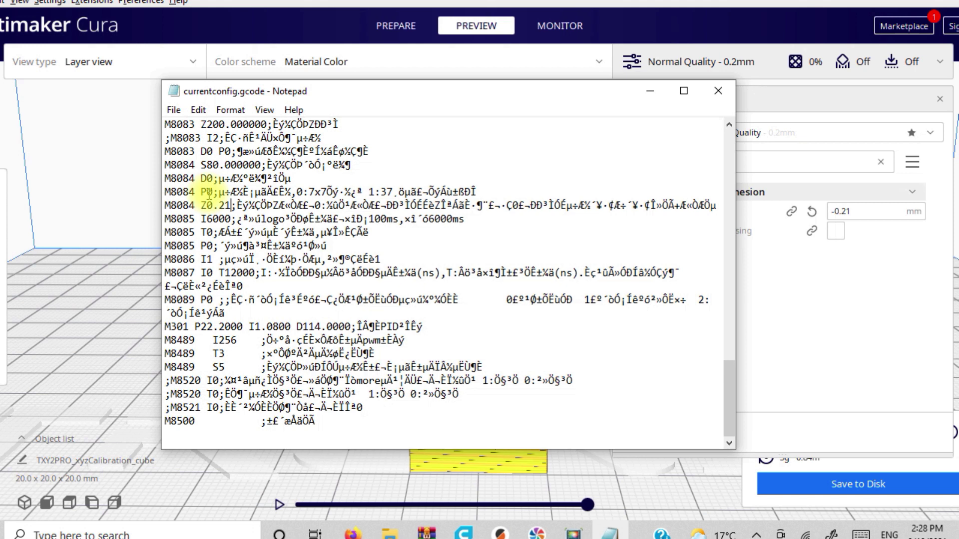
left_click(837, 211)
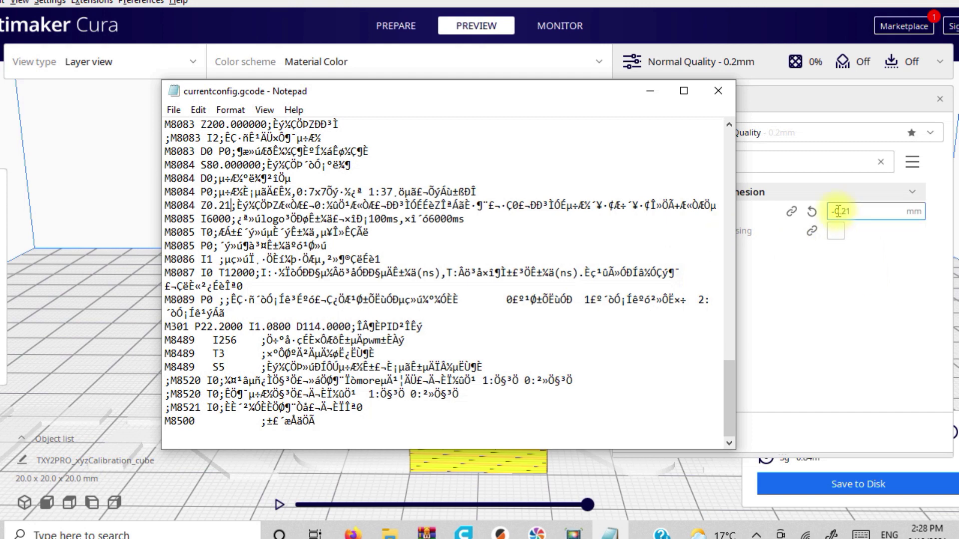
left_click(769, 152)
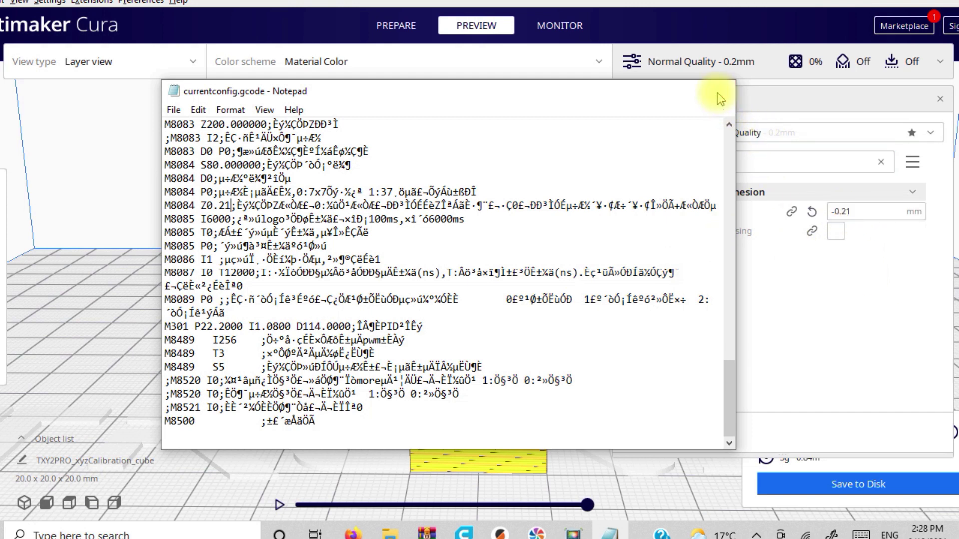
left_click(718, 94)
In Cura, set the Z Offset to 0 mm and slice the calibration cube.
double_click(859, 212)
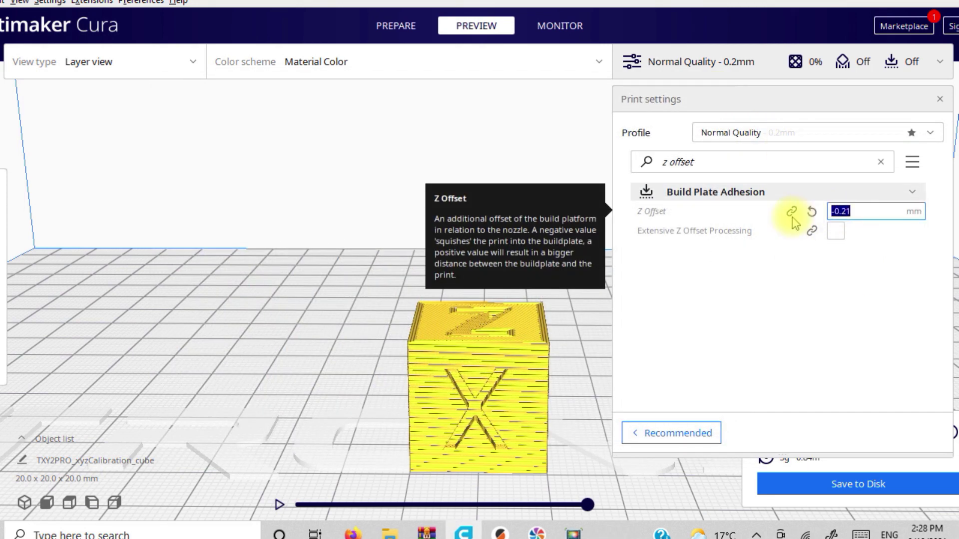
type("0")
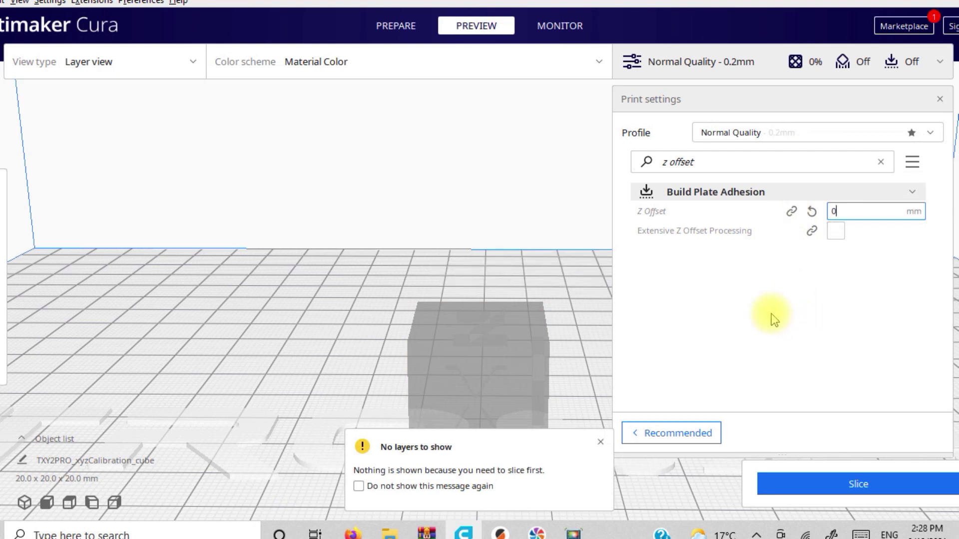
left_click(785, 482)
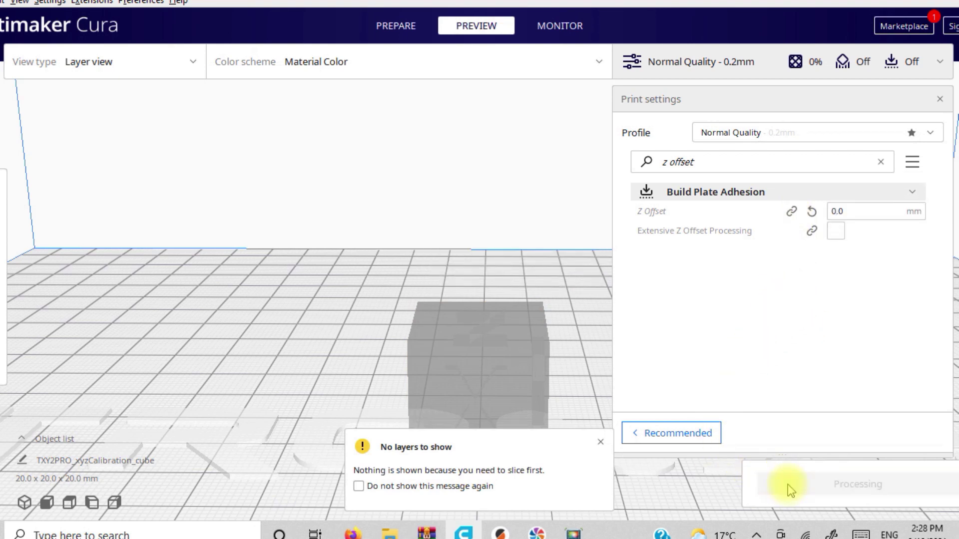